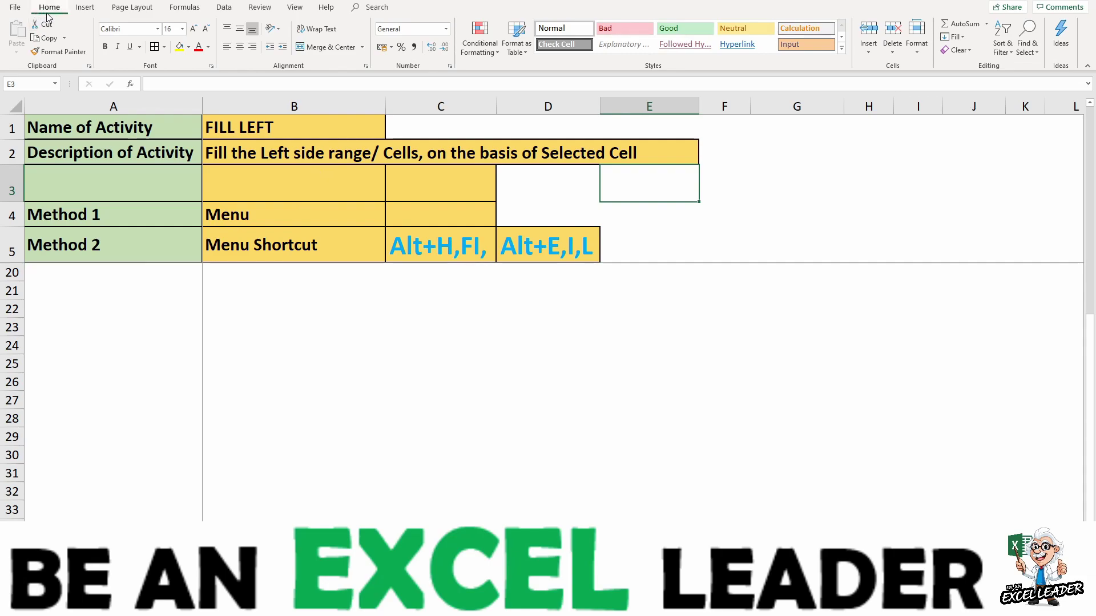
Check the Home Fill options, then widen column C so Alt+H,FI,L fits.
click(964, 38)
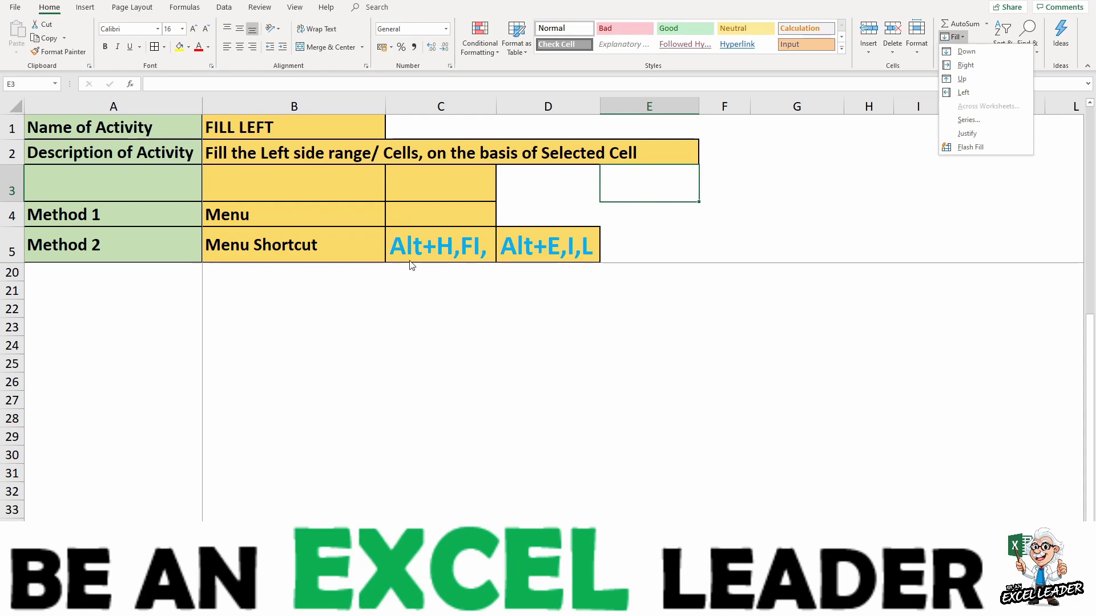
click(496, 105)
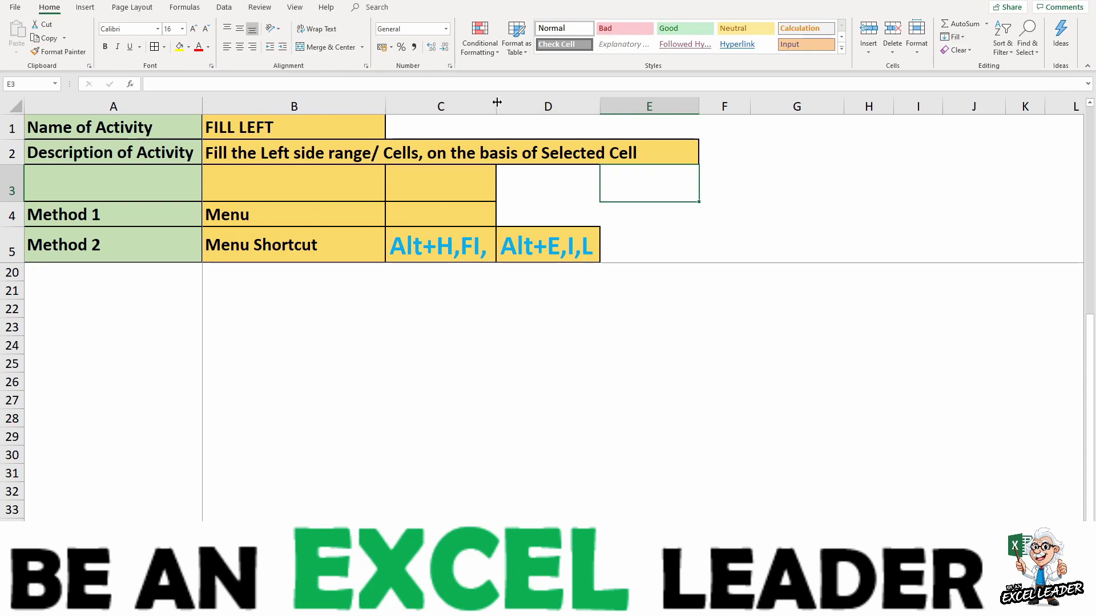
drag(495, 105, 512, 106)
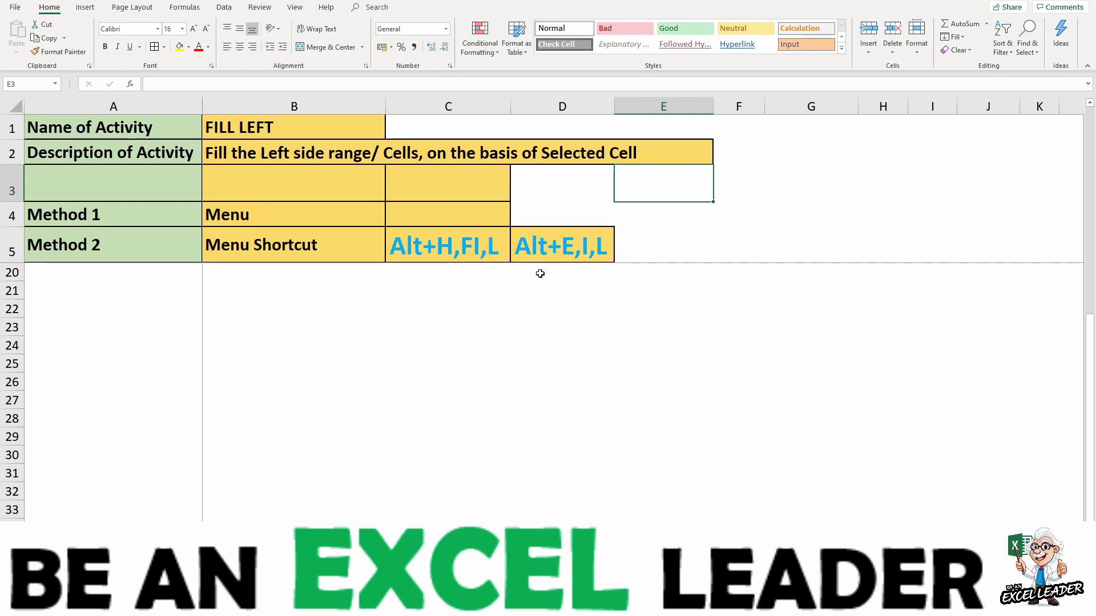
Unhide rows 6–19 to reveal the Example tables and move to cell H8.
click(448, 303)
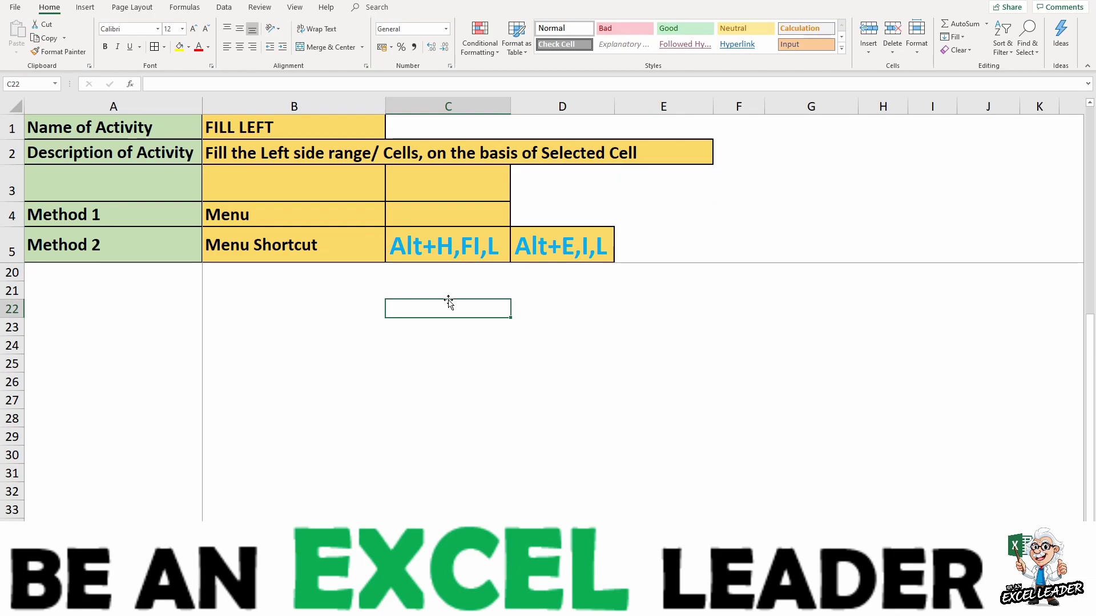
key(ctrl+shift+Up)
key(ctrl+shift+9)
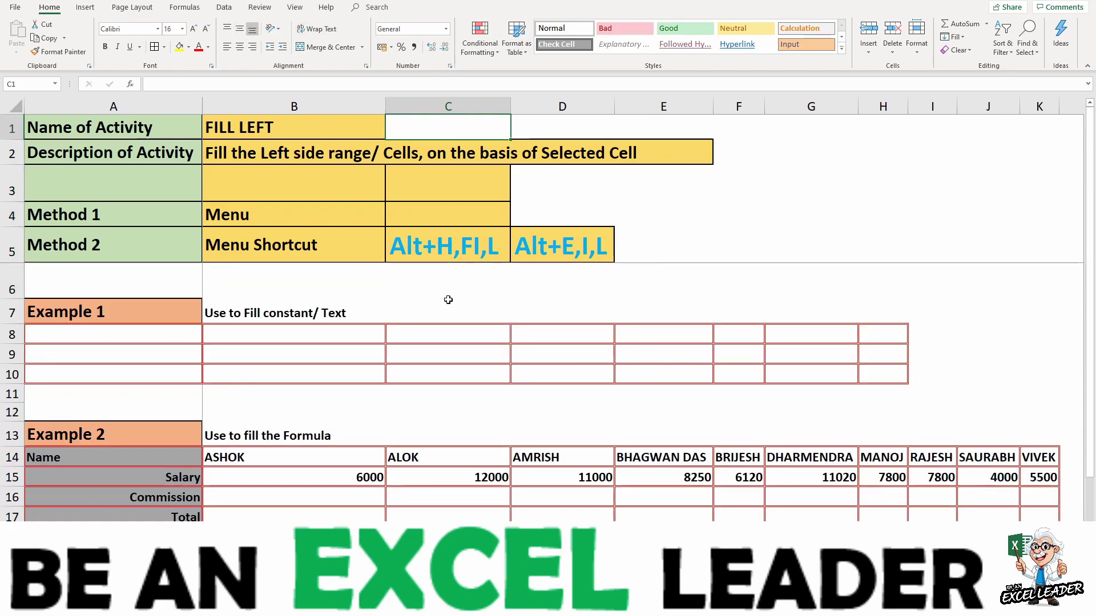
key(Down)
key(Down)
key(Down)
key(Down)
key(Down)
key(Down)
key(Right)
key(Right)
key(Right)
key(Right)
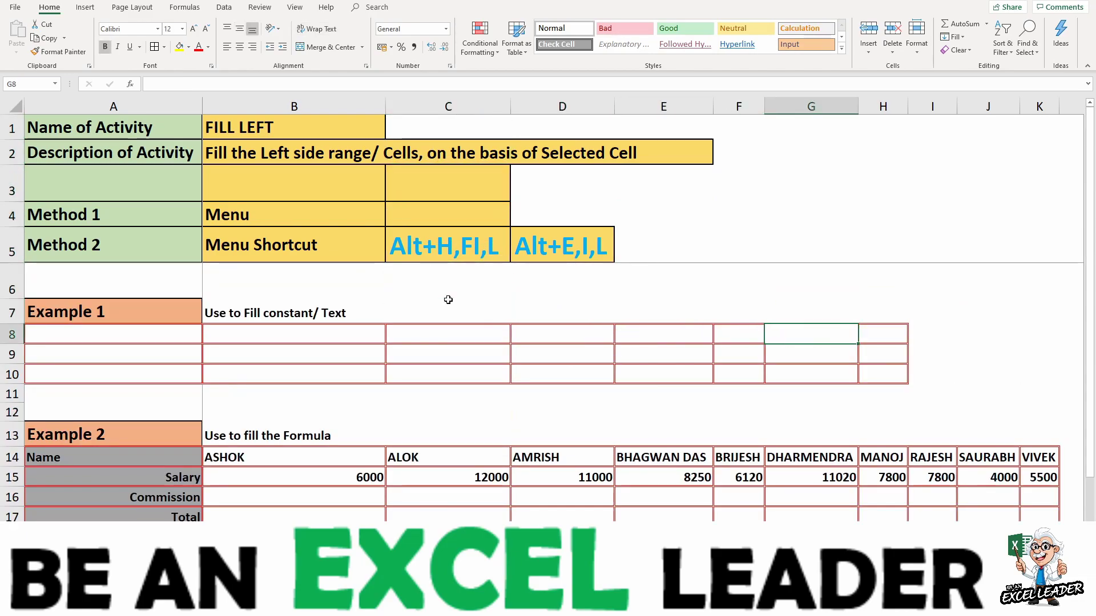
key(Right)
Enter Hello in H8 and fill it left across A8:H8.
text(hE)
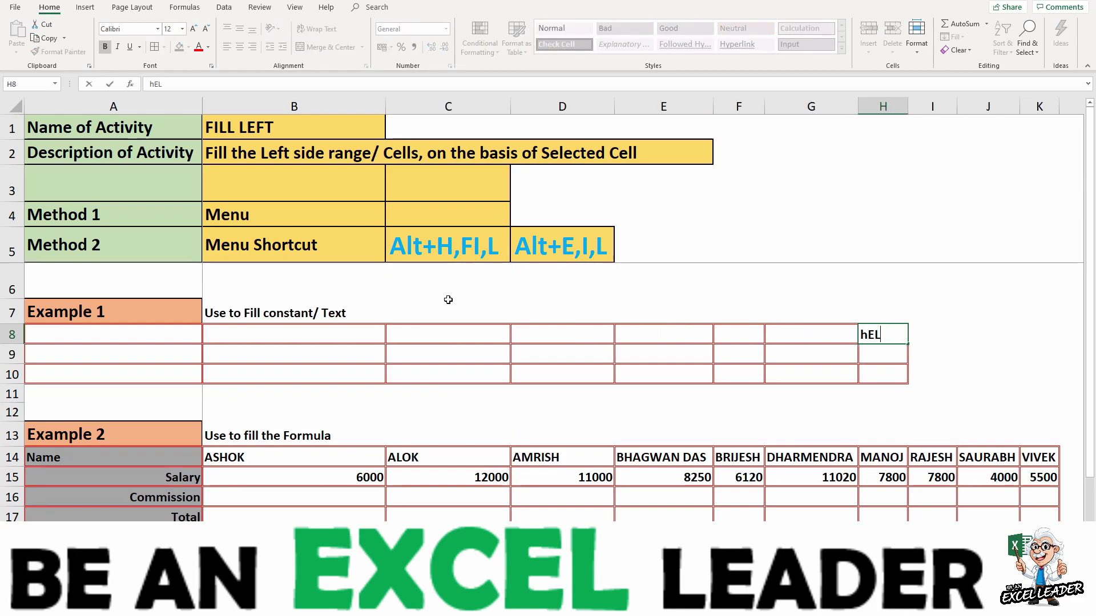
text(LLO)
key(Return)
key(Up)
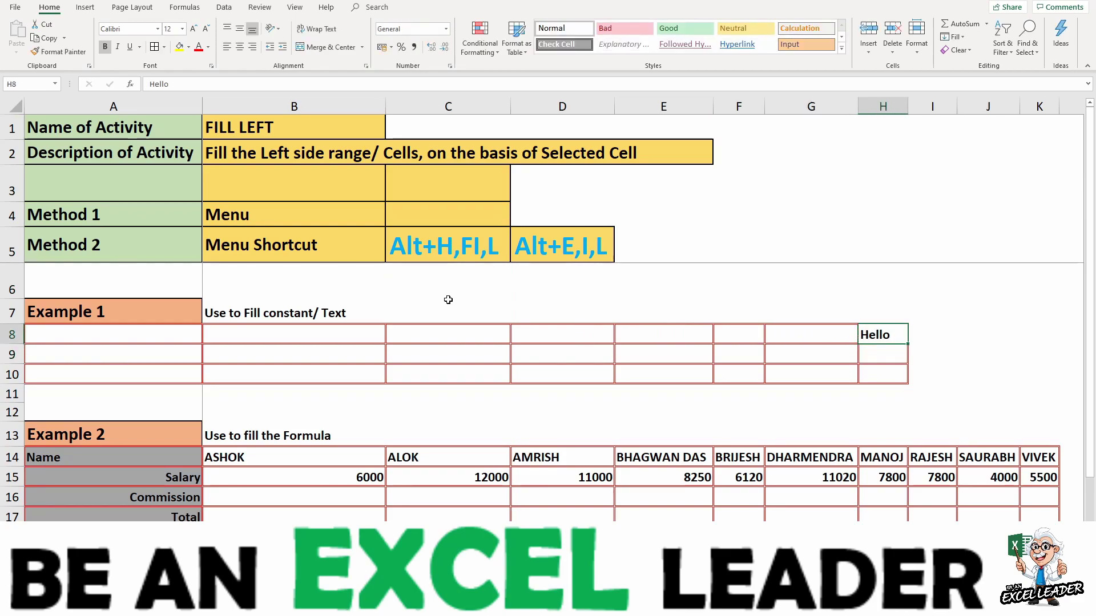
key(ctrl+shift+Left)
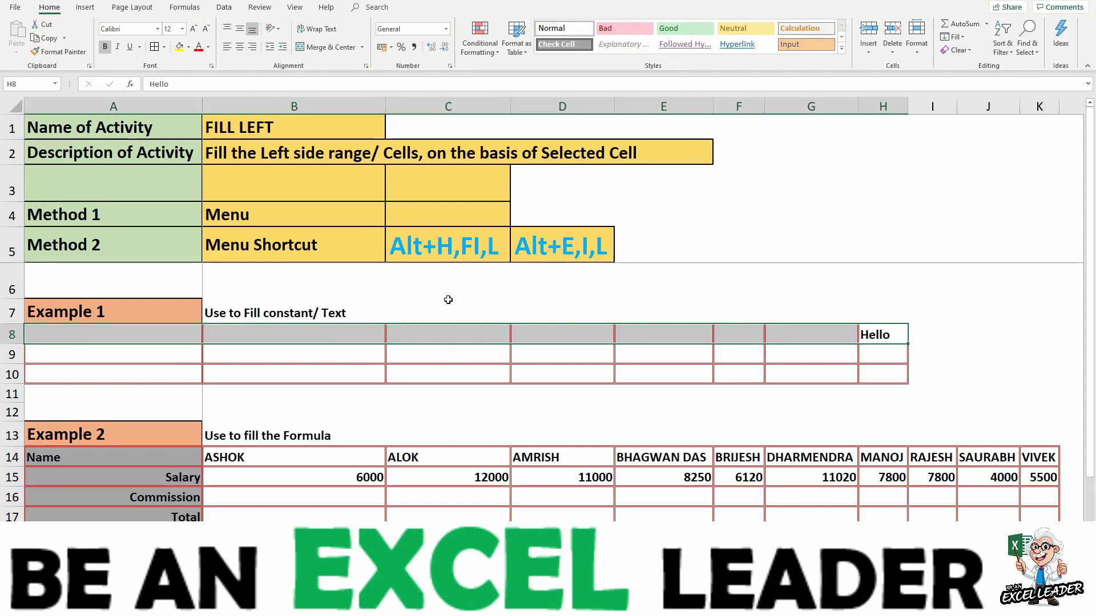
click(953, 36)
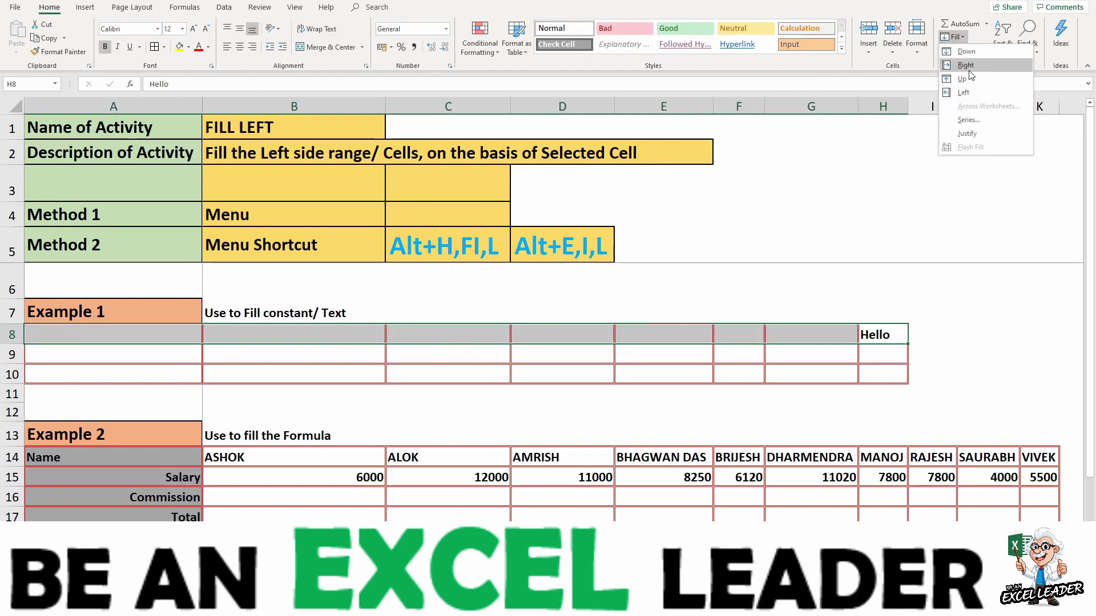
click(967, 92)
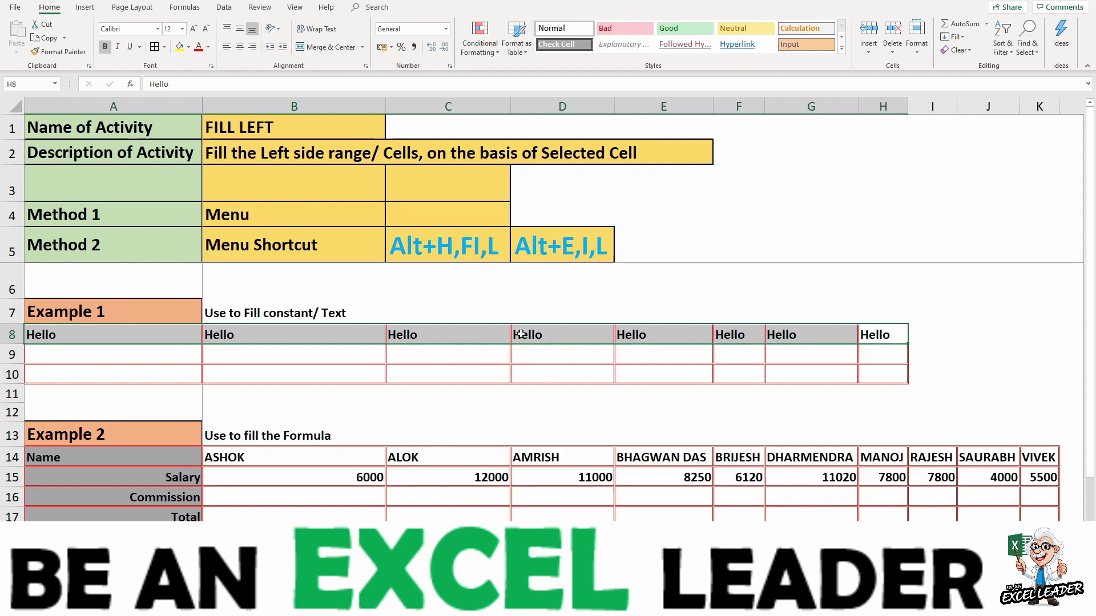
click(872, 354)
Enter Excel Leader in H9 and fill it left across A9:H9 with Alt+H, FI, L.
text(Ex)
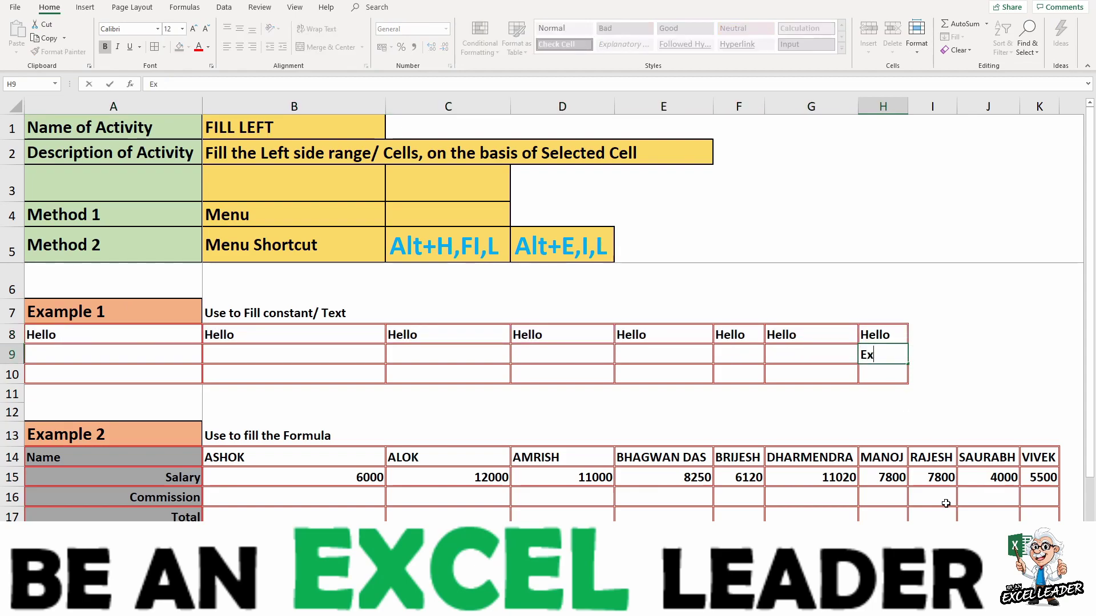
text(cel)
text( Leader)
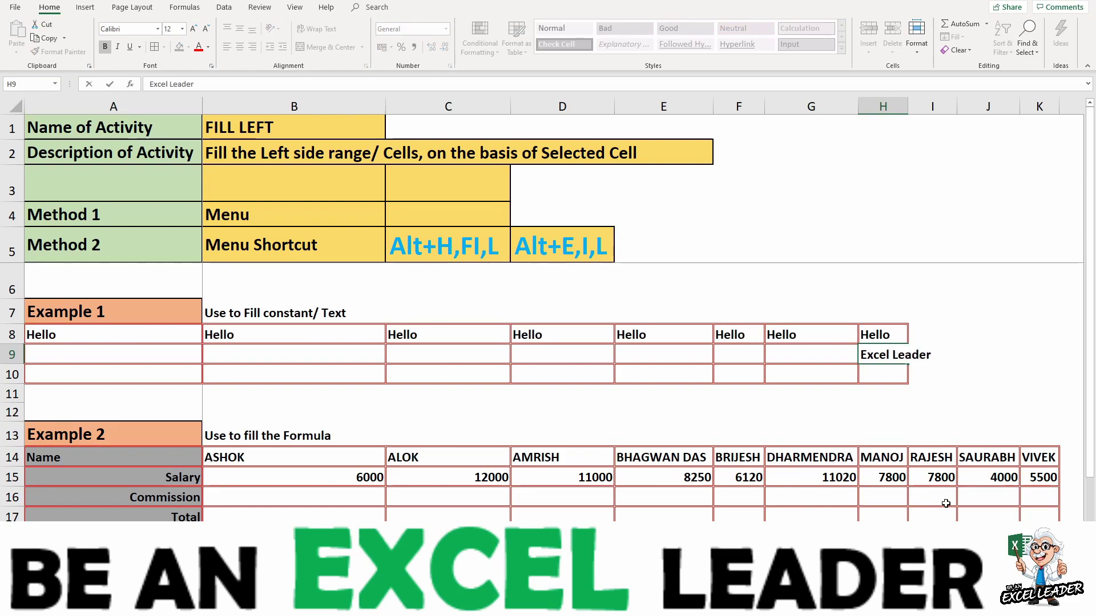
drag(883, 354, 171, 356)
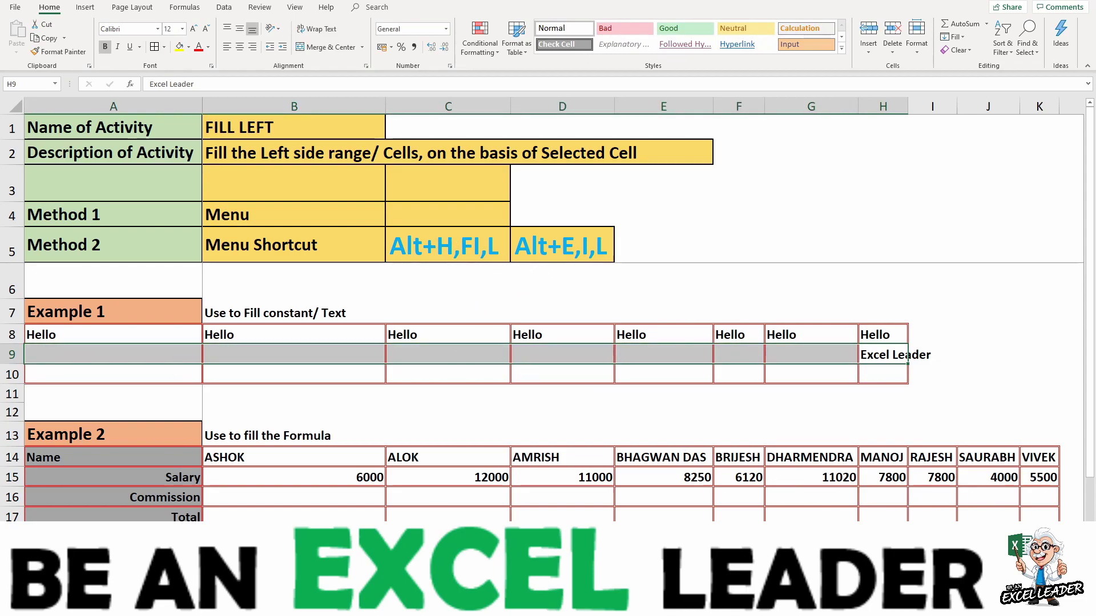
key(alt+h)
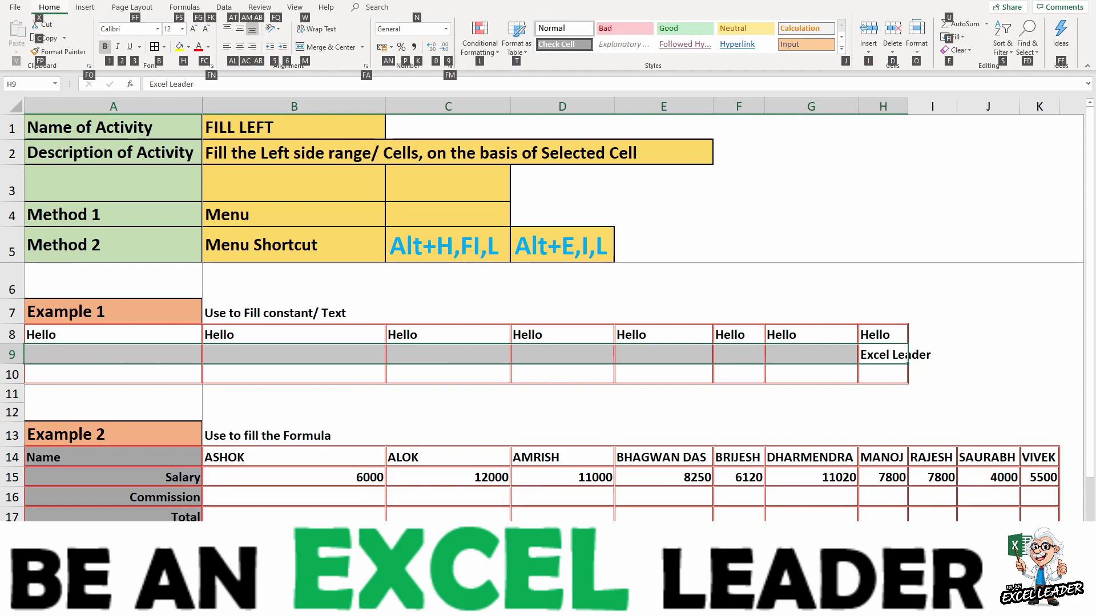
key(f)
key(i)
key(l)
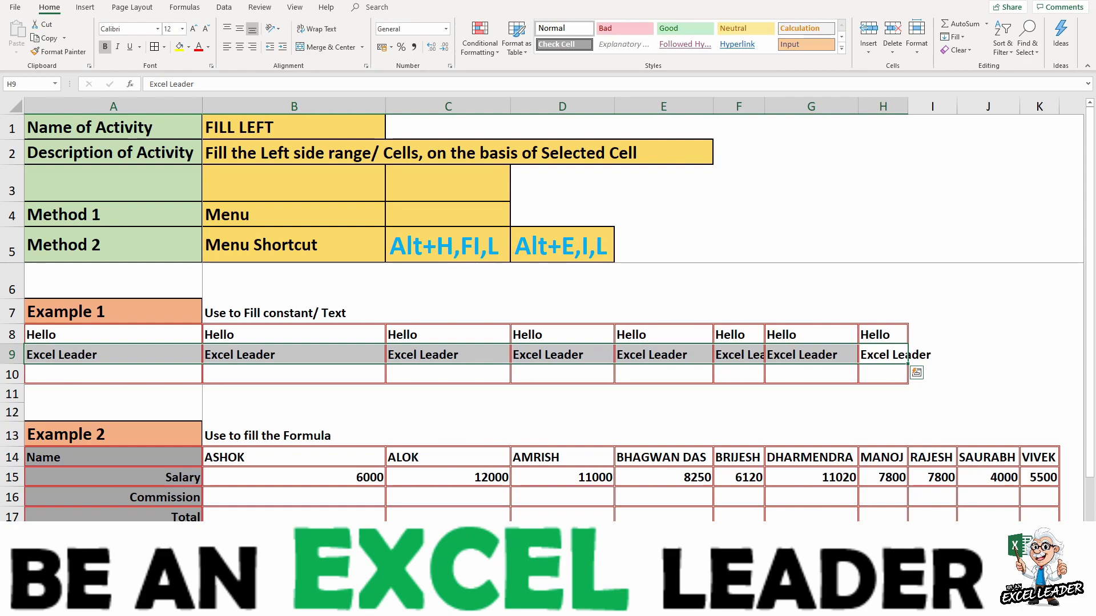
Enter Sanjay in H10 and fill it left across A10:H10 with Alt+E, I, L.
click(883, 375)
text(San)
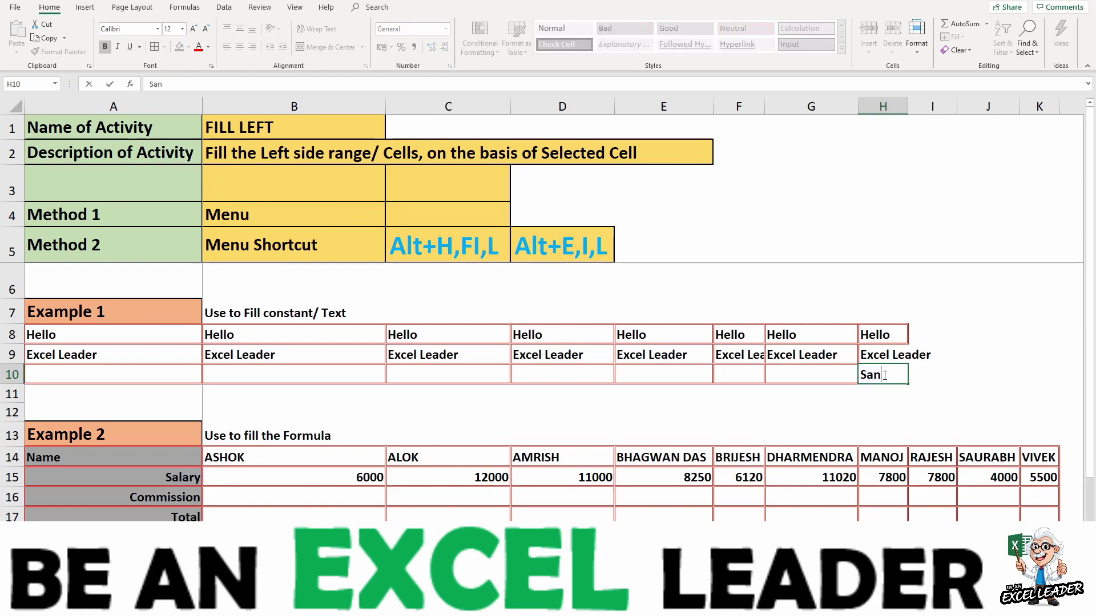
text(jay)
key(Return)
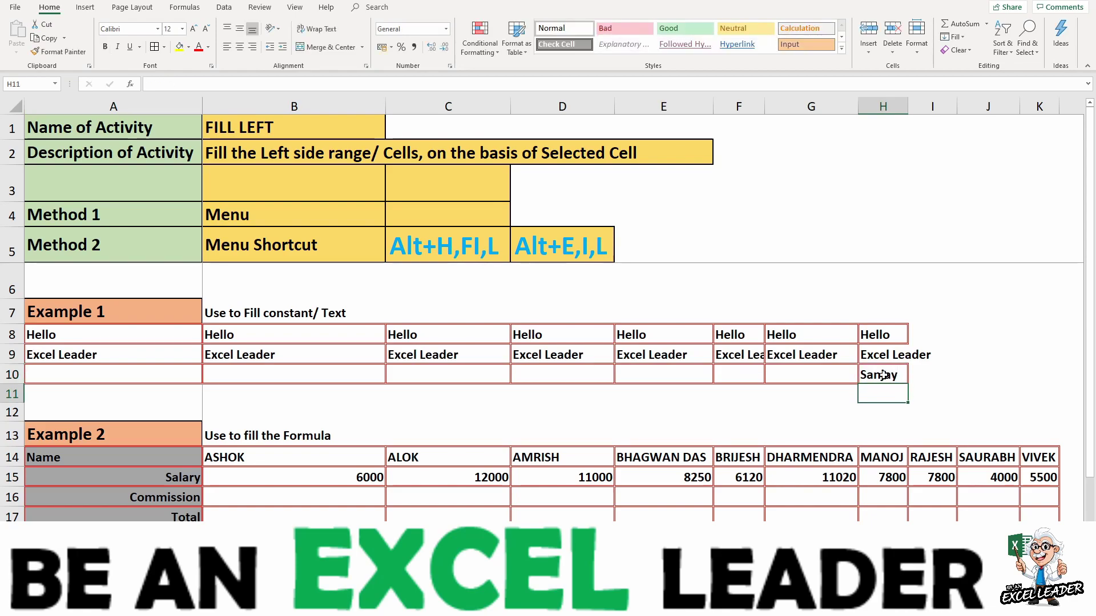
click(883, 375)
key(ctrl+shift+Left)
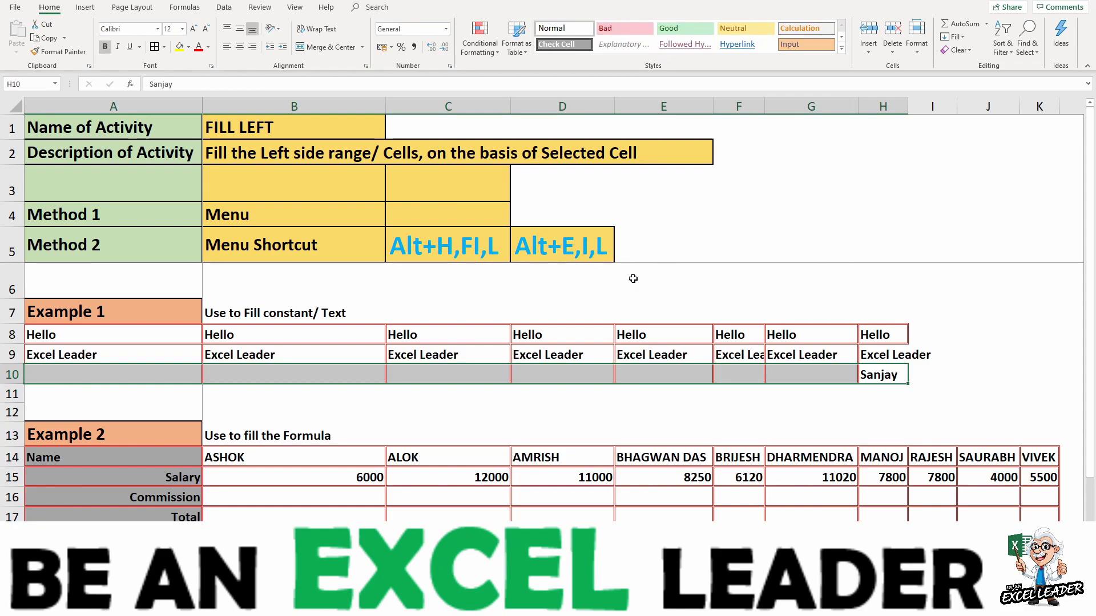
key(alt+e)
key(l)
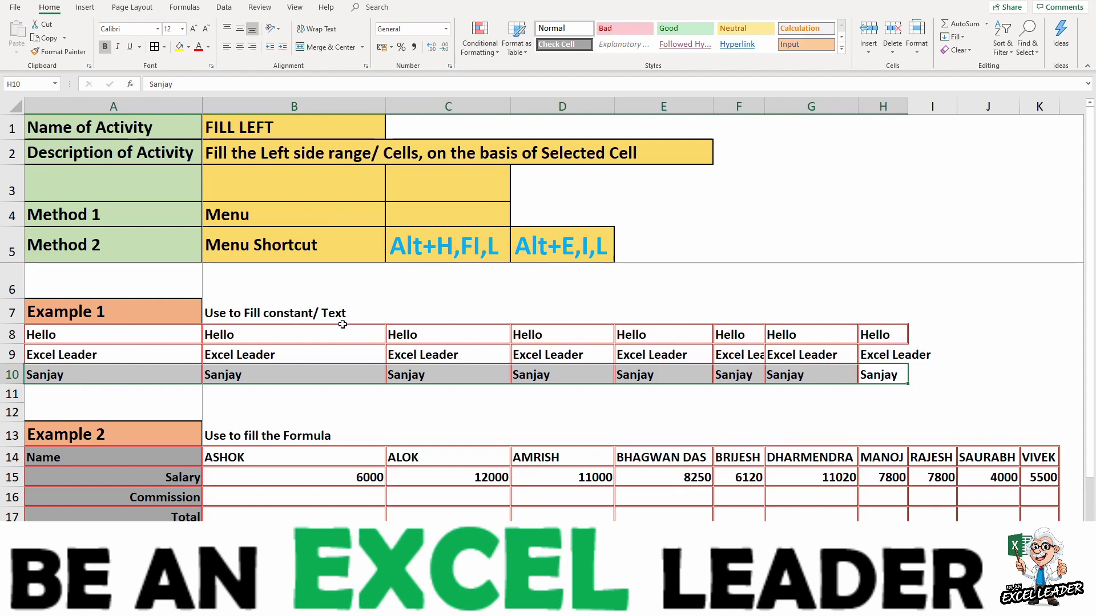
click(657, 425)
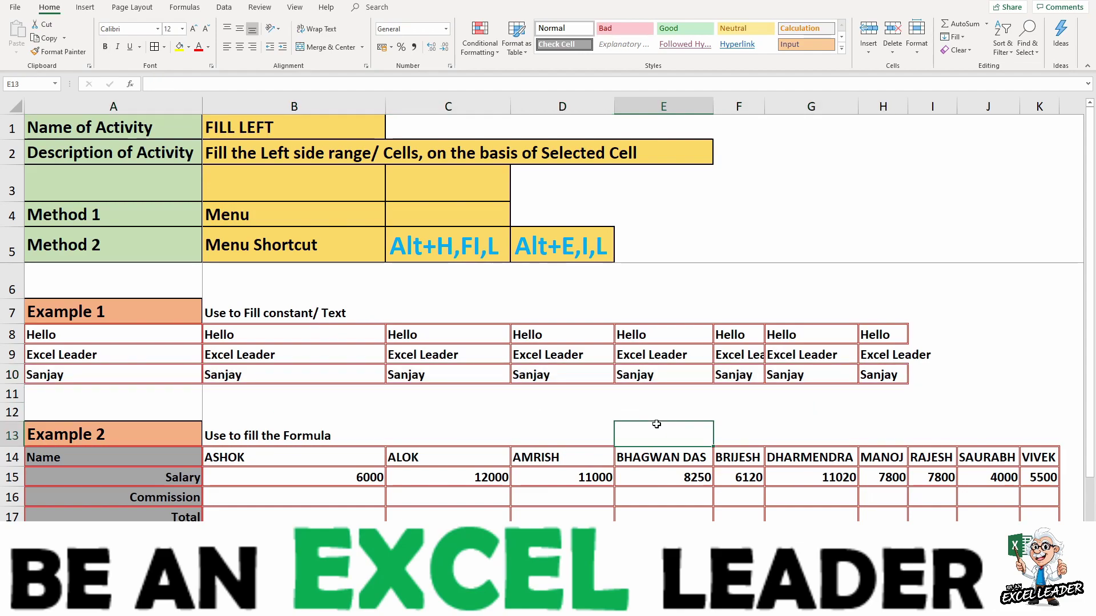
Enter the commission formula =K15*10% in VIVEK's cell K16, giving 550.
key(Left)
key(Left)
key(Left)
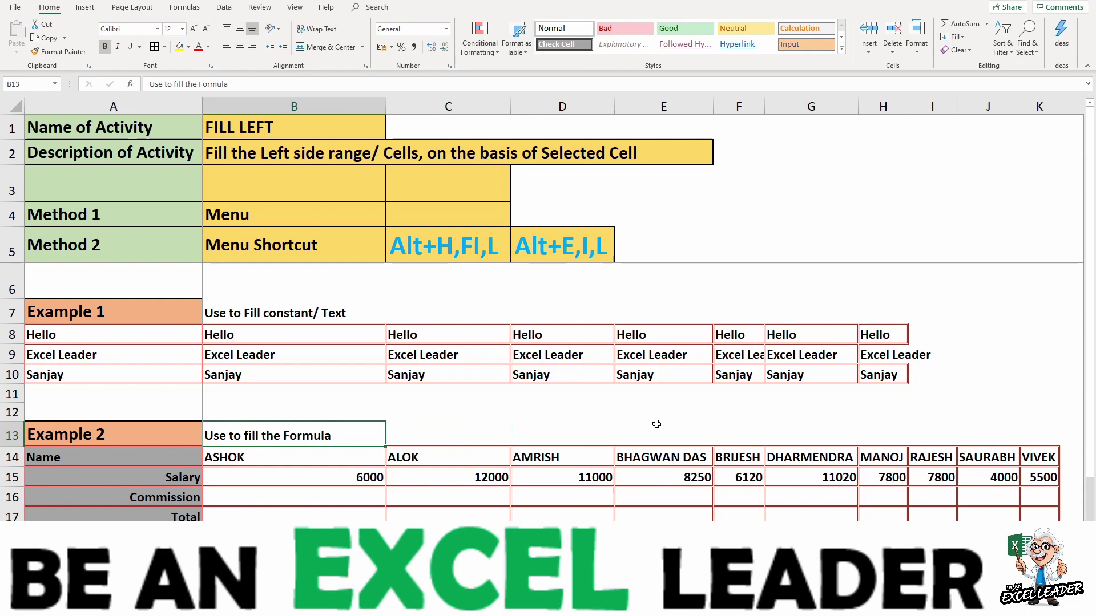
key(Down)
key(Down)
key(Down)
key(Right)
key(Right)
key(Right)
key(Right)
key(Right)
key(Right)
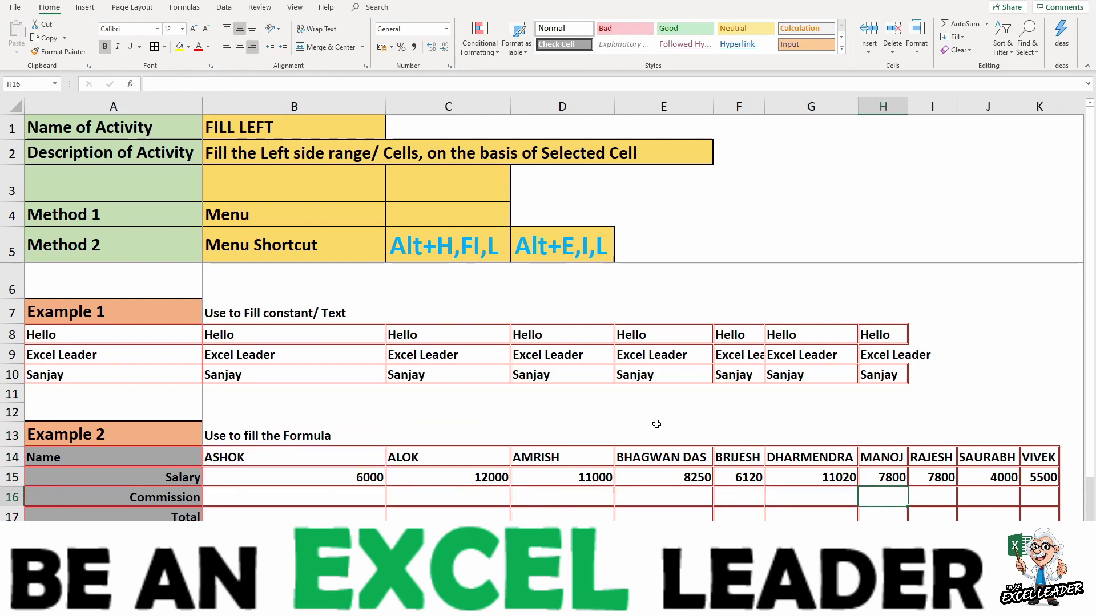
key(Right)
key(Right)
key(Right)
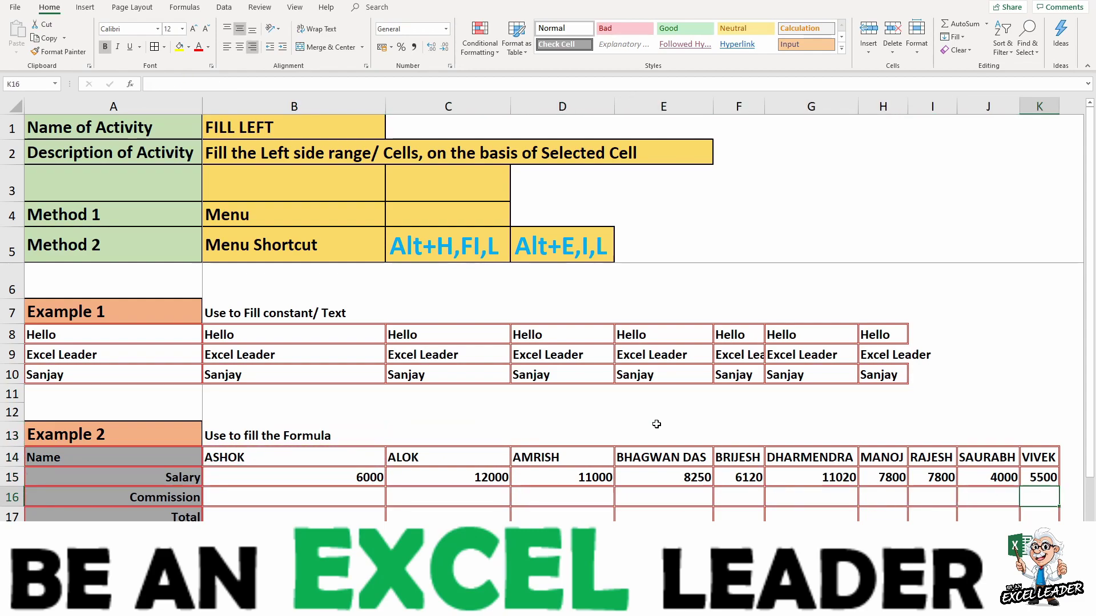
text(=)
key(Up)
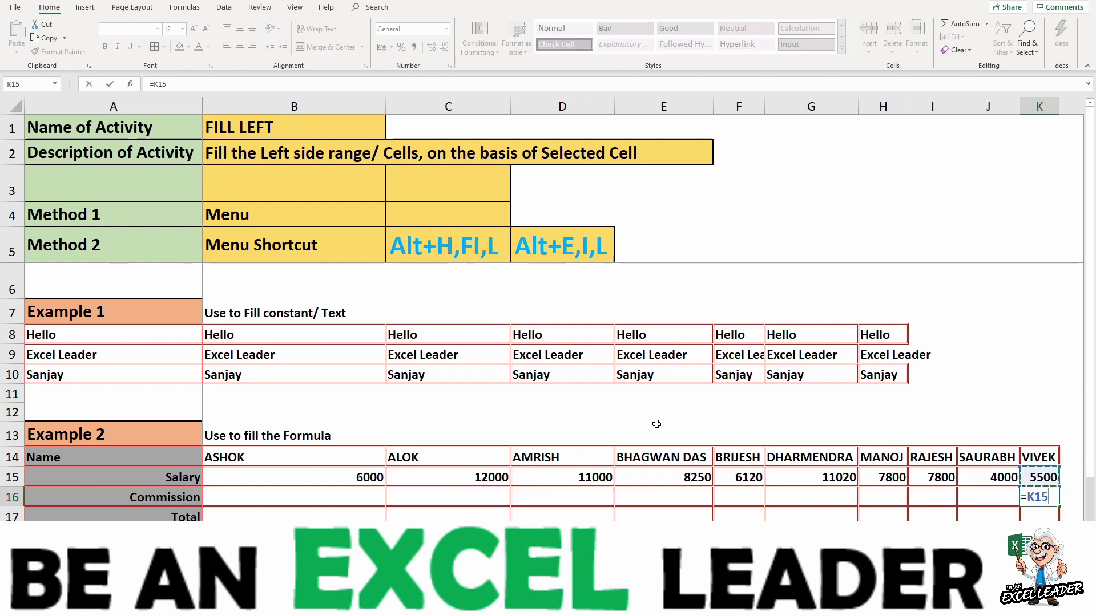
text(*)
text(10%)
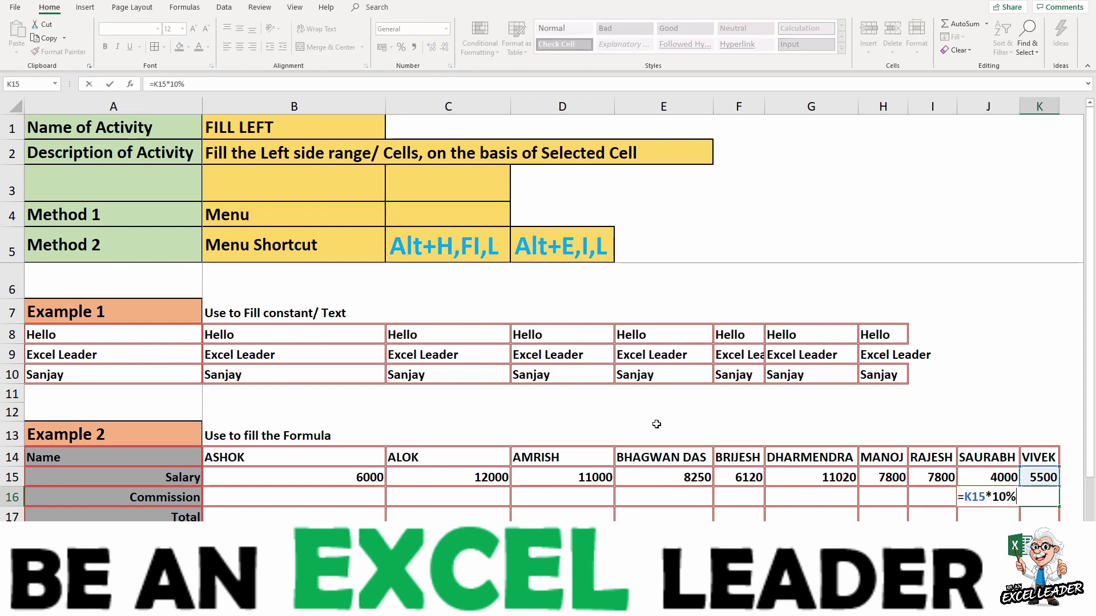
key(Return)
key(Up)
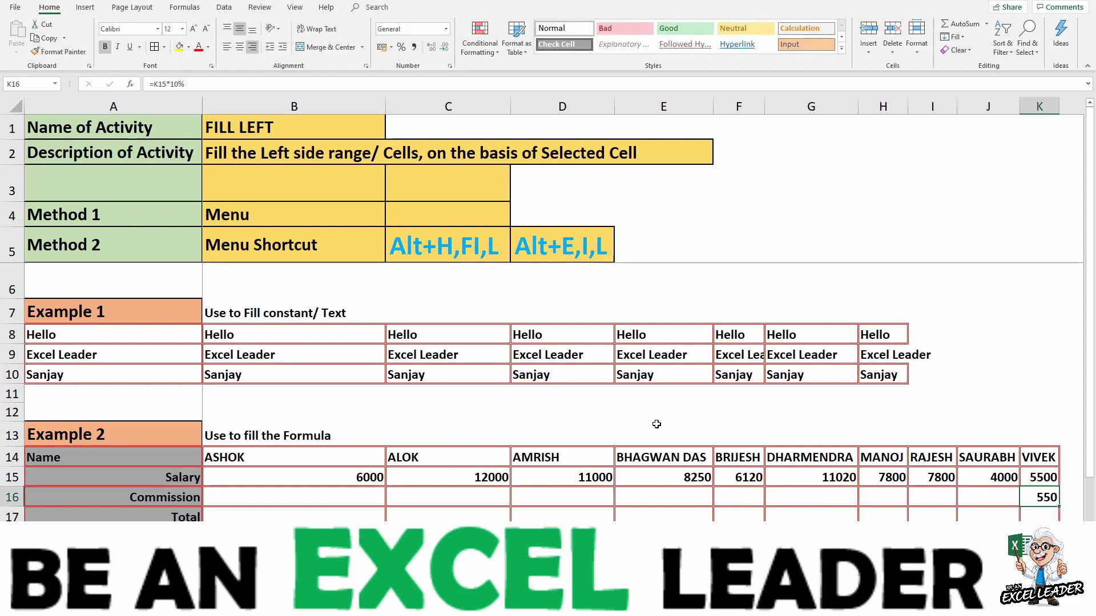
Fill the commission formula left across B16:K16.
key(ctrl+shift+Left)
key(shift+Right)
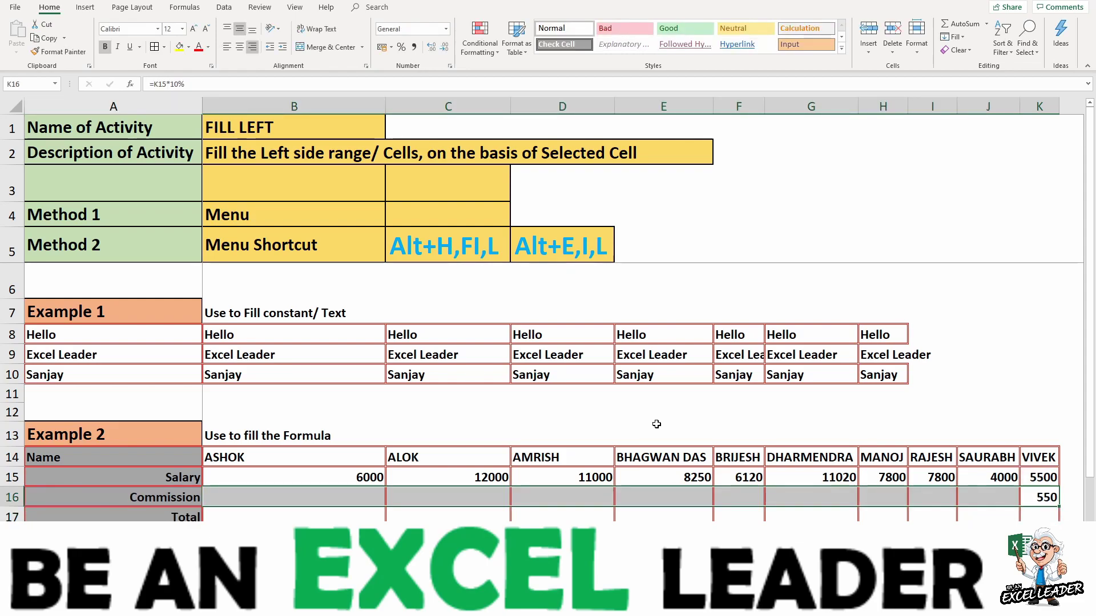
click(963, 38)
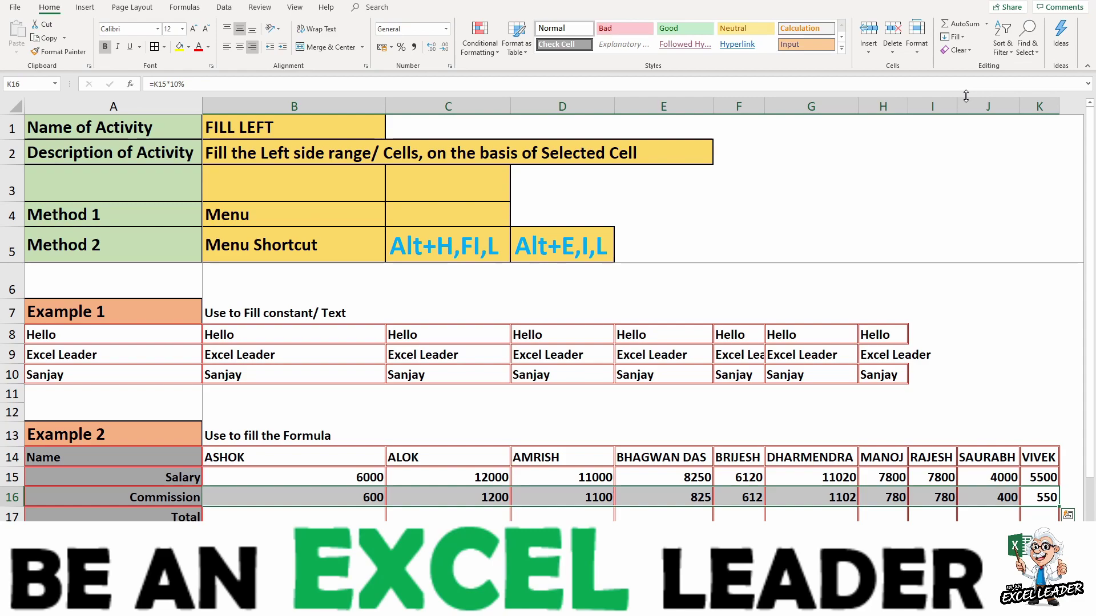
key(Down)
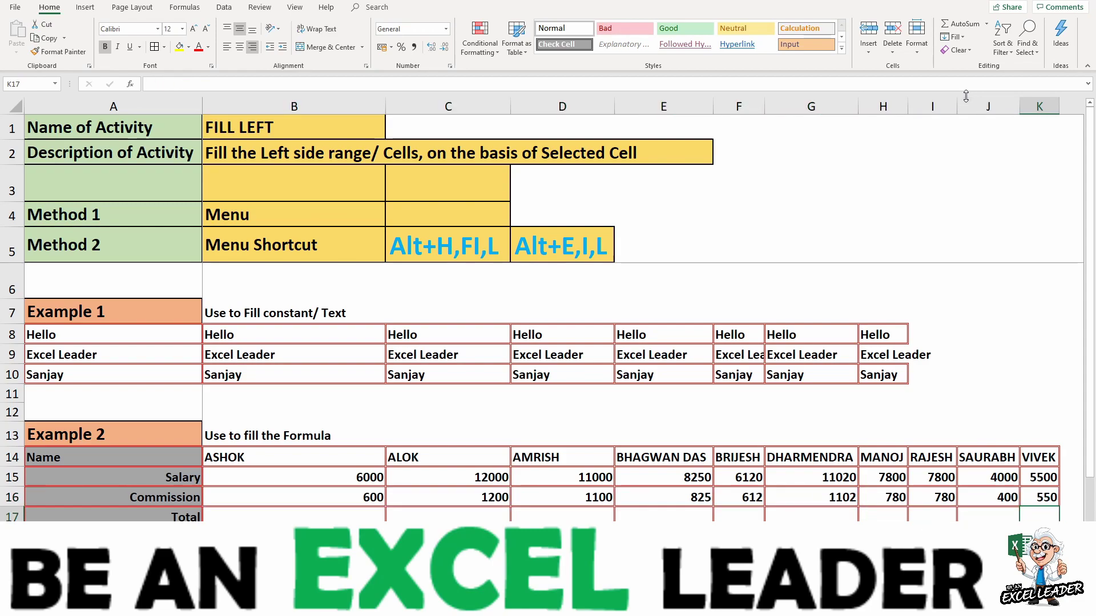
Enter the Total formula =K15+K16 in K17, giving 6050.
text(=)
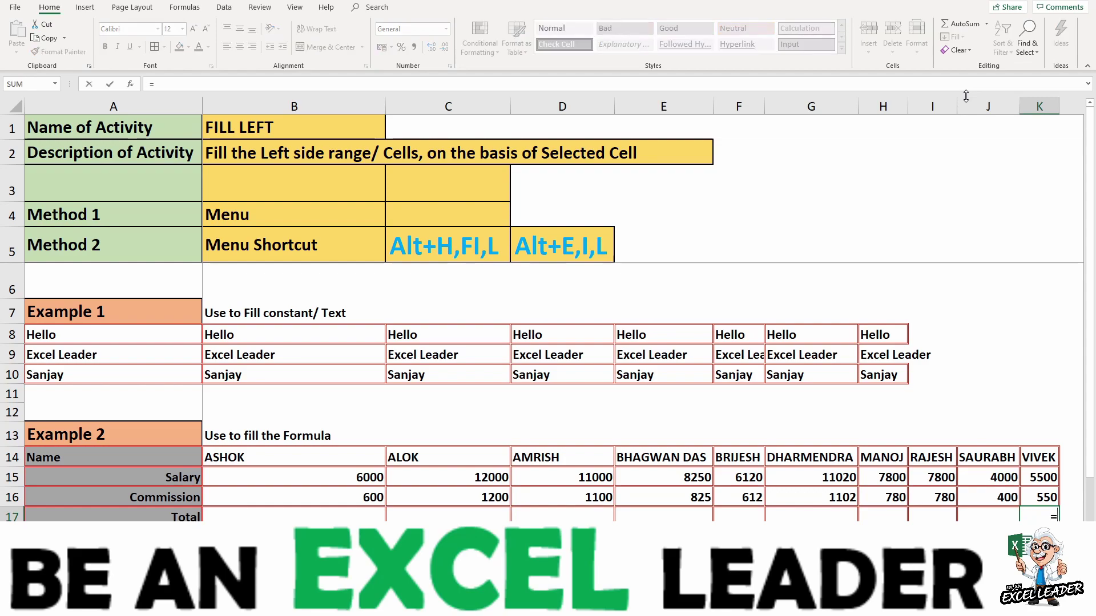
key(Up)
key(Up)
text(+)
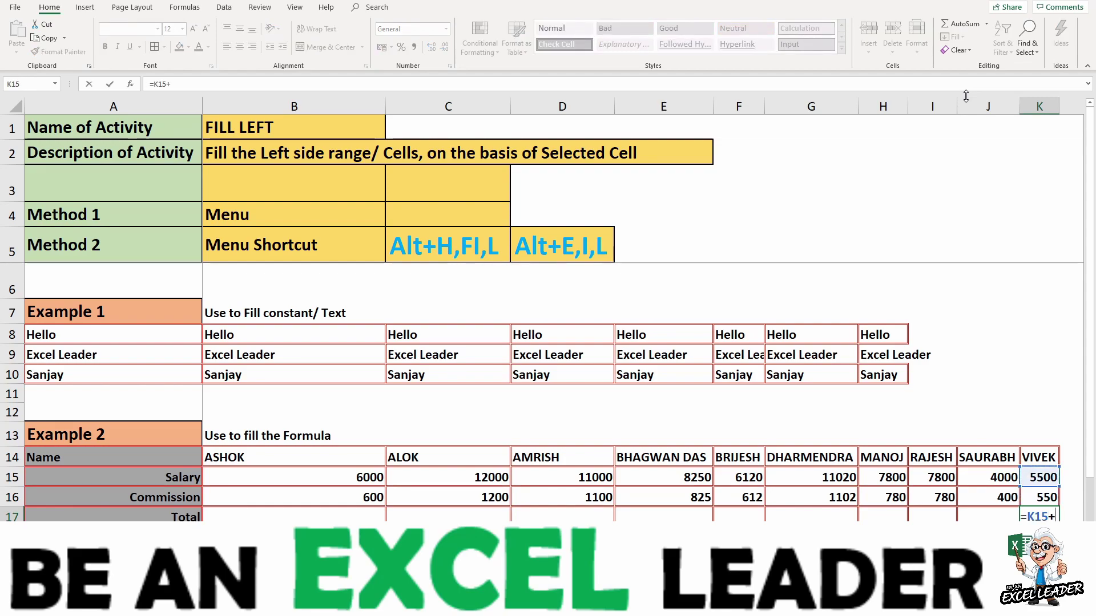
key(Up)
key(ctrl+Return)
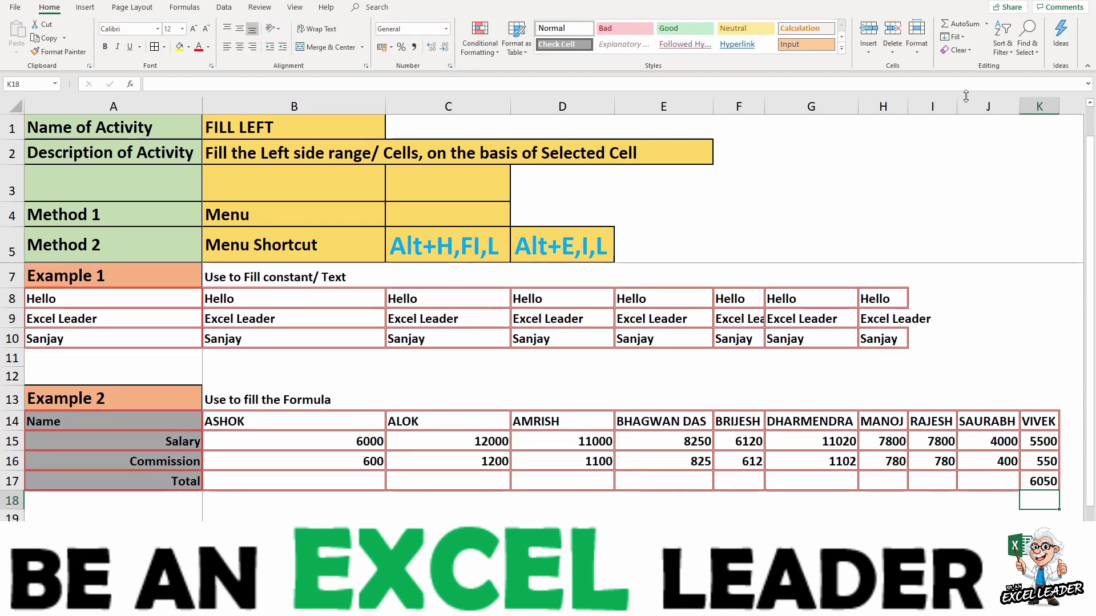
Fill the Total formula left across B17:K17 using Alt+H, FI, L.
key(ctrl+shift+Left)
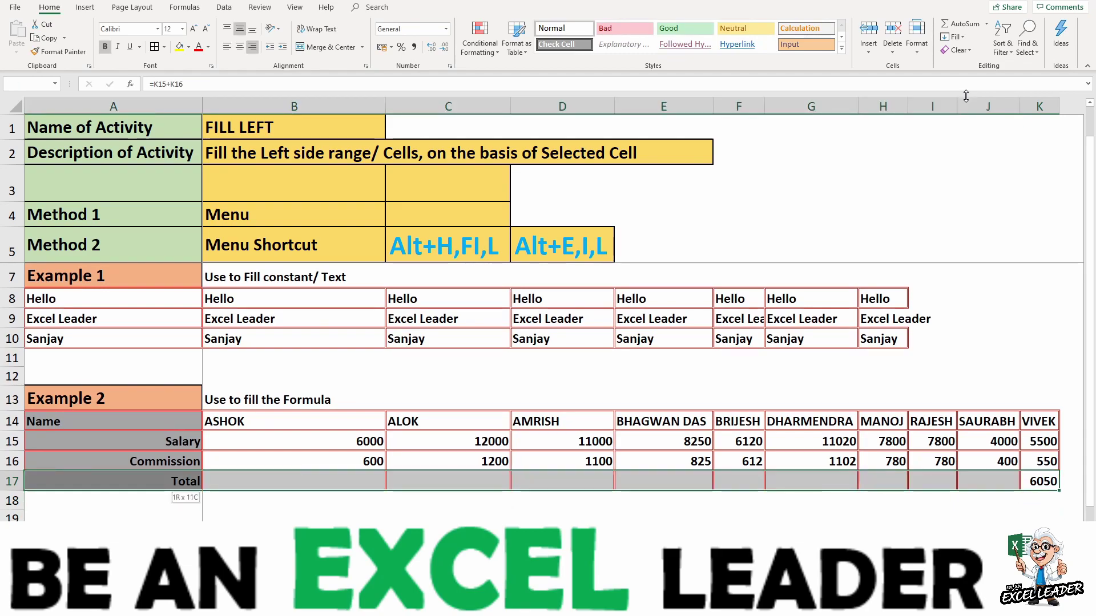
key(shift+Right)
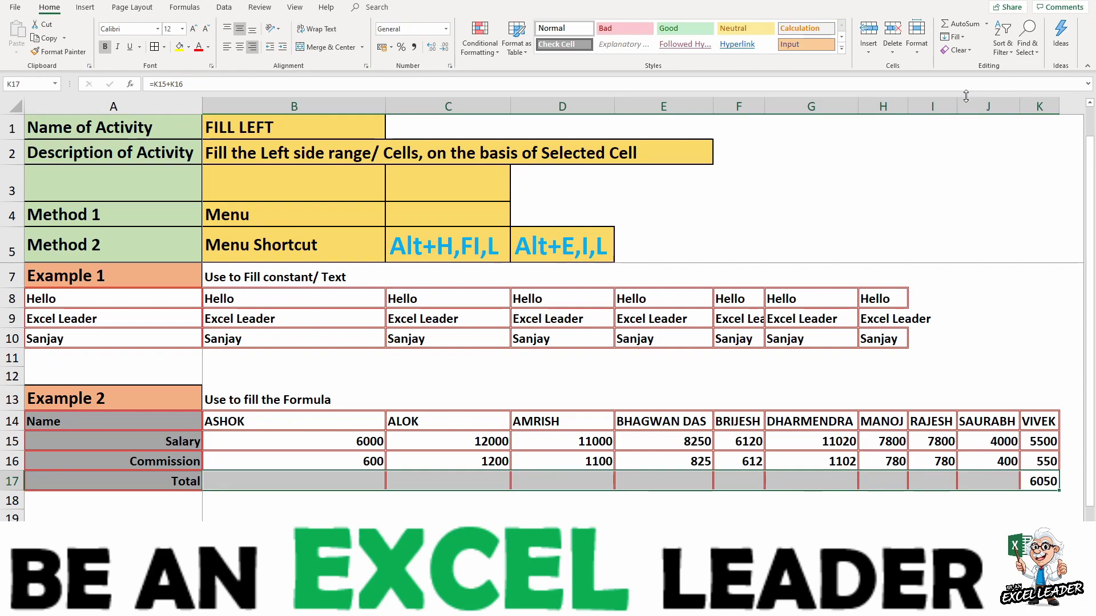
key(alt+h)
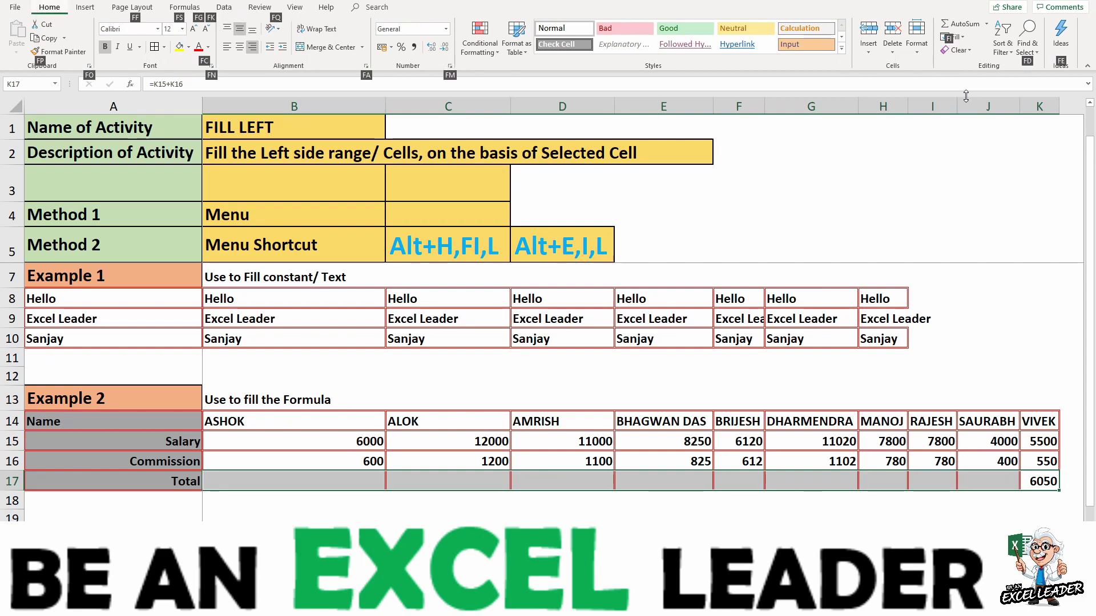
key(f)
key(i)
key(l)
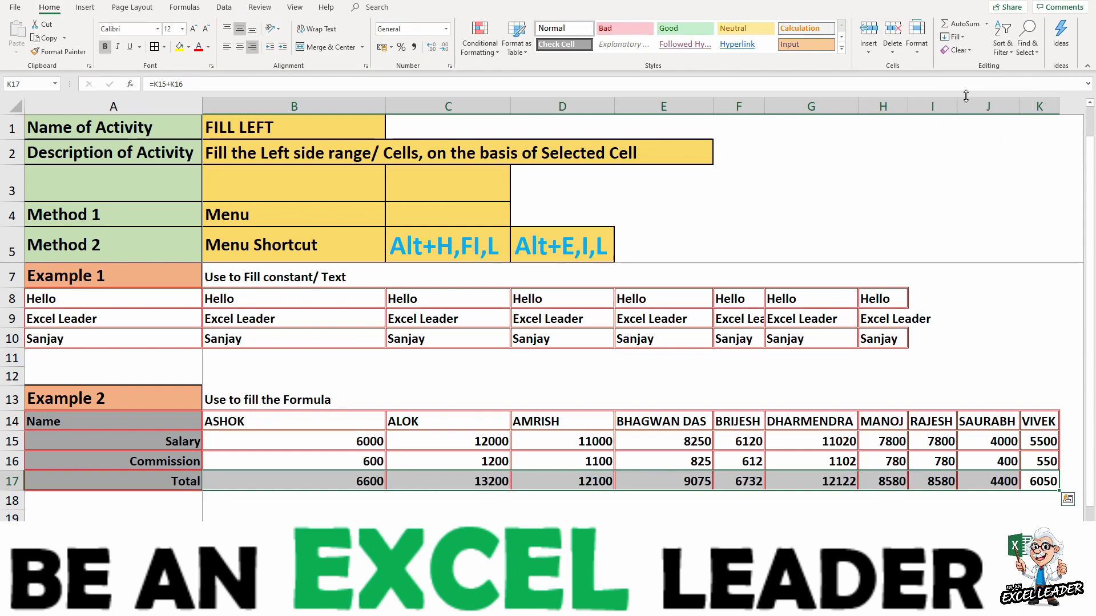